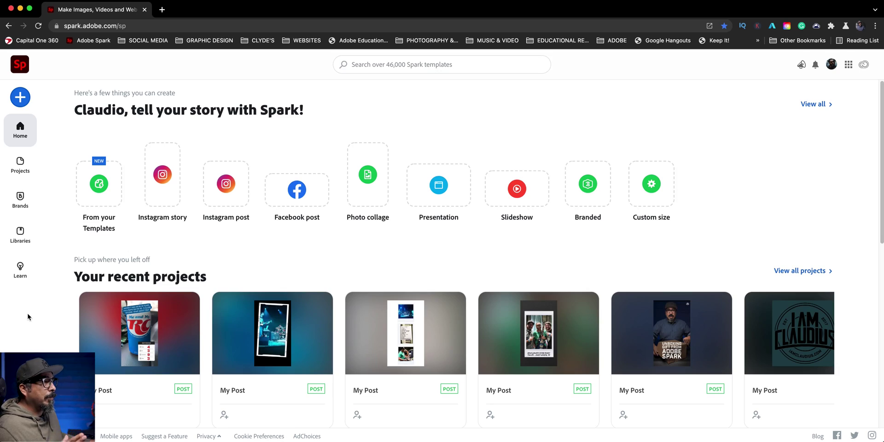
Open Spark's create menu listing new project formats like Flyer, Collage and Video
click(24, 101)
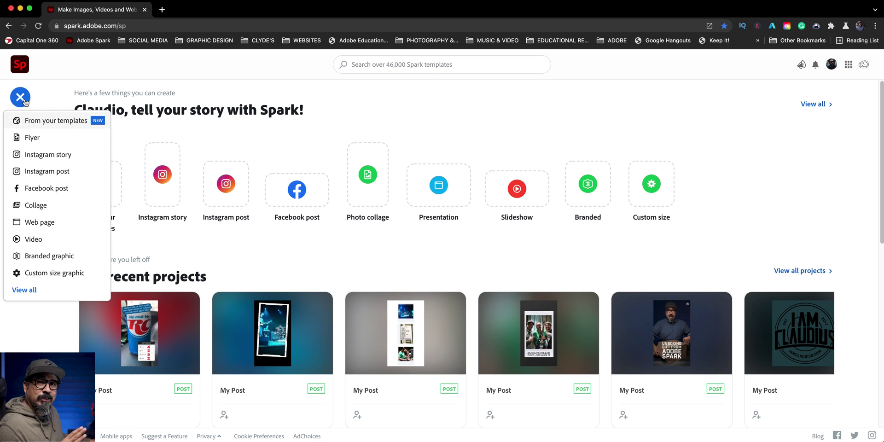
Start a Collage project and bring up the file-upload dialog for its photos
click(56, 211)
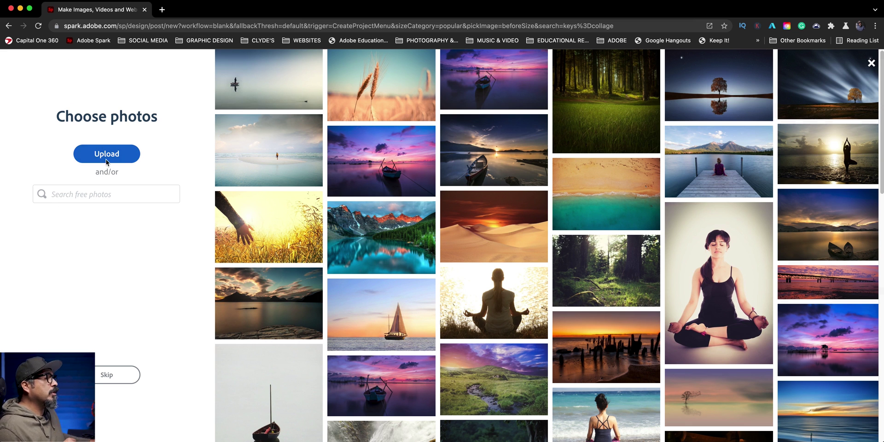
click(106, 154)
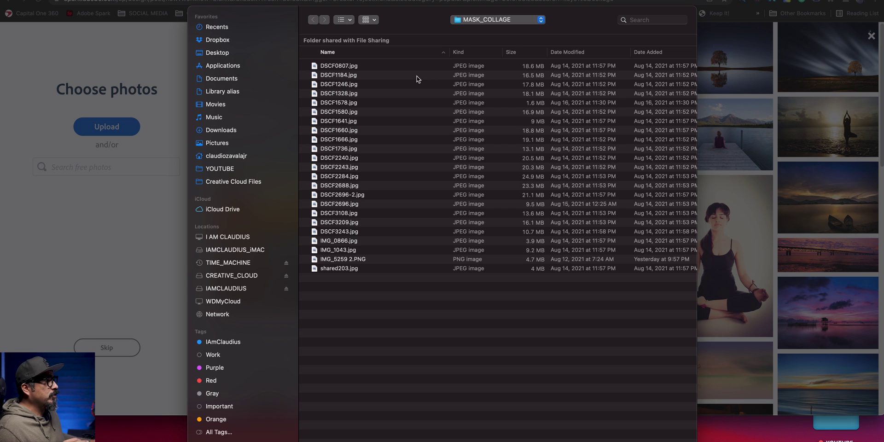
Switch the upload dialog to icon view showing MASK_COLLAGE photo thumbnails
click(374, 20)
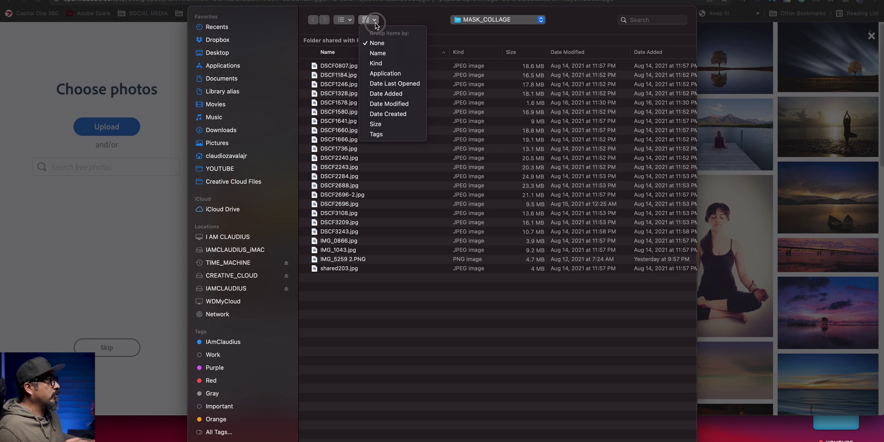
click(341, 19)
click(341, 19)
click(349, 58)
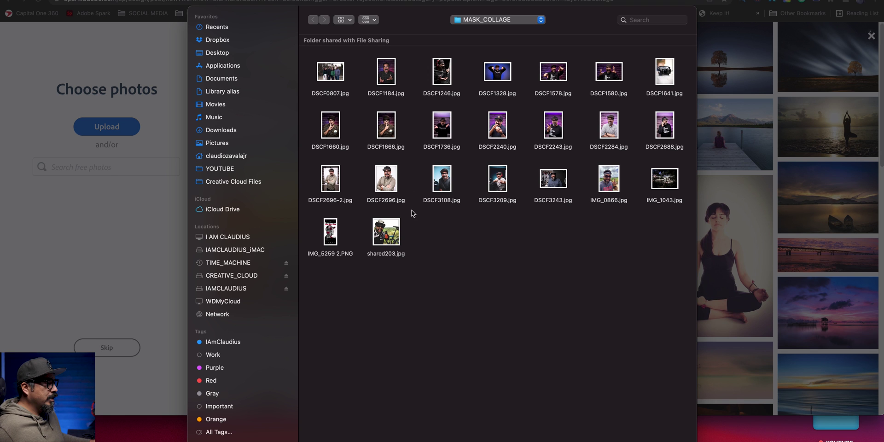
drag(334, 277, 401, 275)
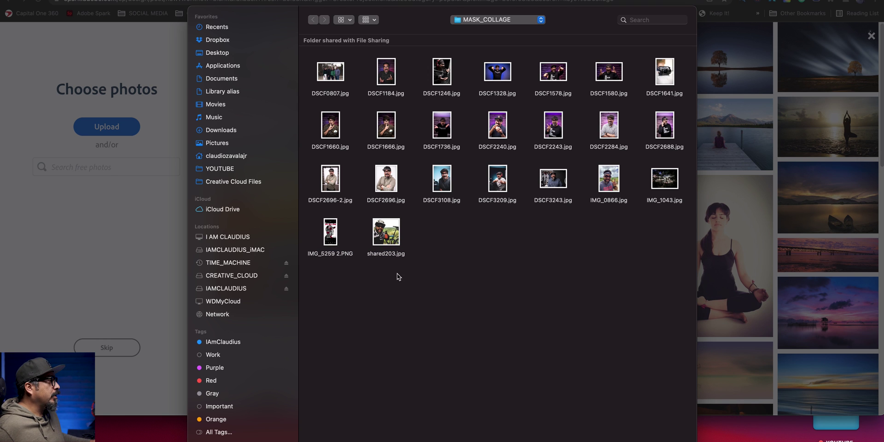
Select DSCF0807, DSCF1184, DSCF1246, DSCF1328, DSCF1578, DSCF1580 and DSCF1641
click(343, 72)
super+click(396, 82)
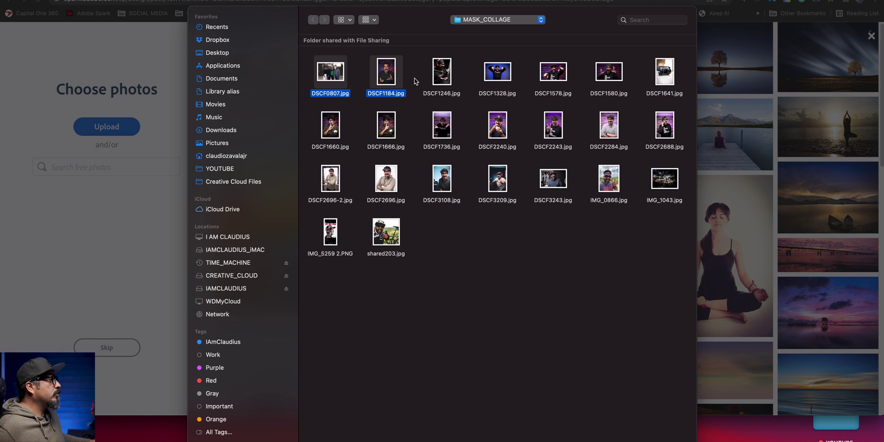
super+click(439, 78)
super+click(507, 74)
super+click(562, 71)
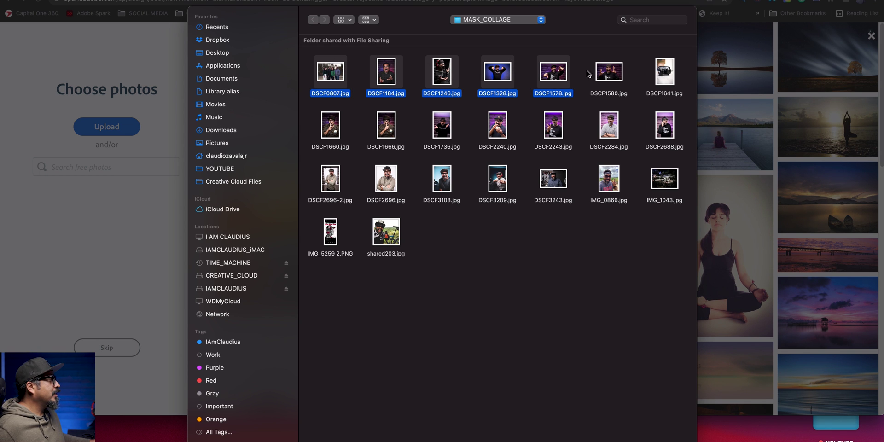
super+click(610, 73)
super+click(659, 82)
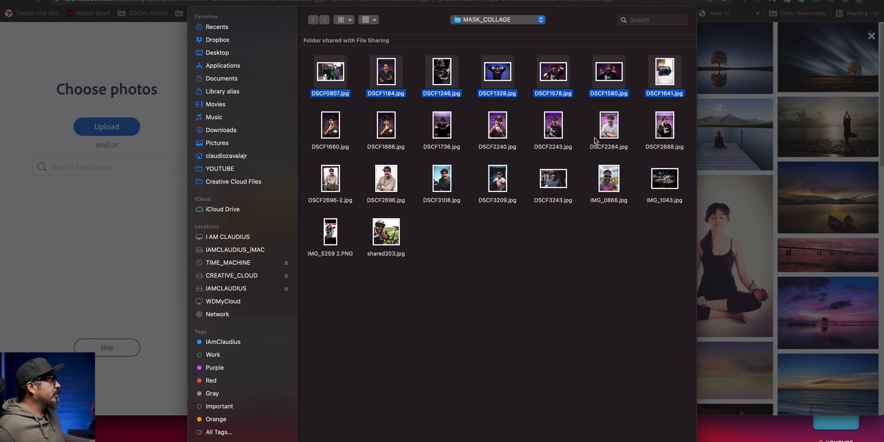
Add DSCF3243, DSCF3209, shared203, IMG_1043, DSCF2696, DSCF1660, DSCF1666, DSCF1736, DSCF3108 and upload them all
super+click(554, 179)
super+click(497, 180)
super+click(382, 234)
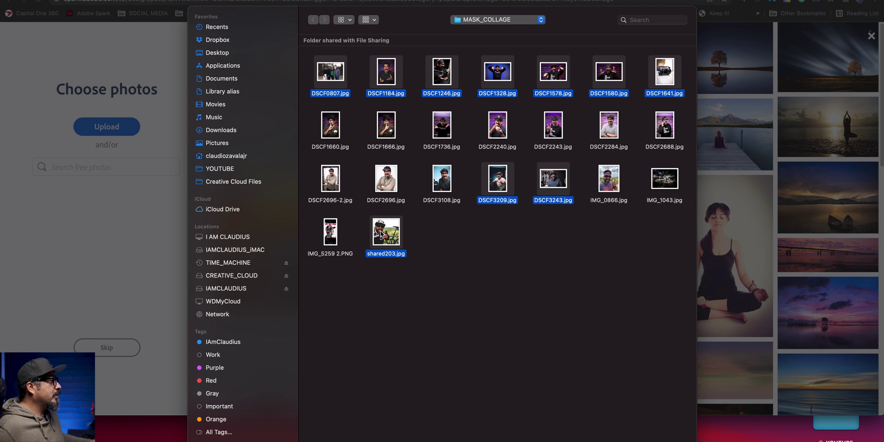
super+click(659, 184)
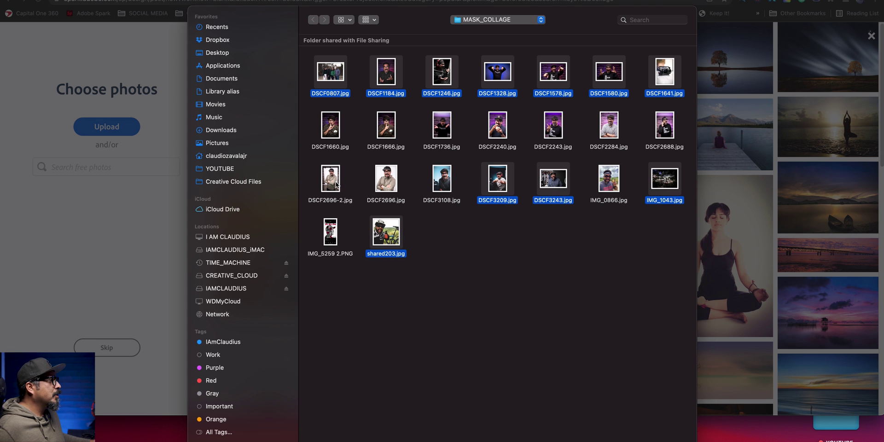
super+click(383, 180)
super+click(337, 137)
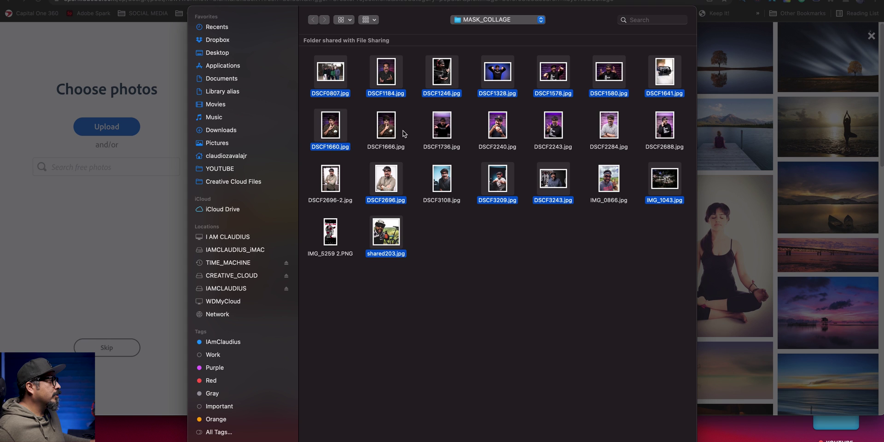
super+click(401, 135)
super+click(440, 128)
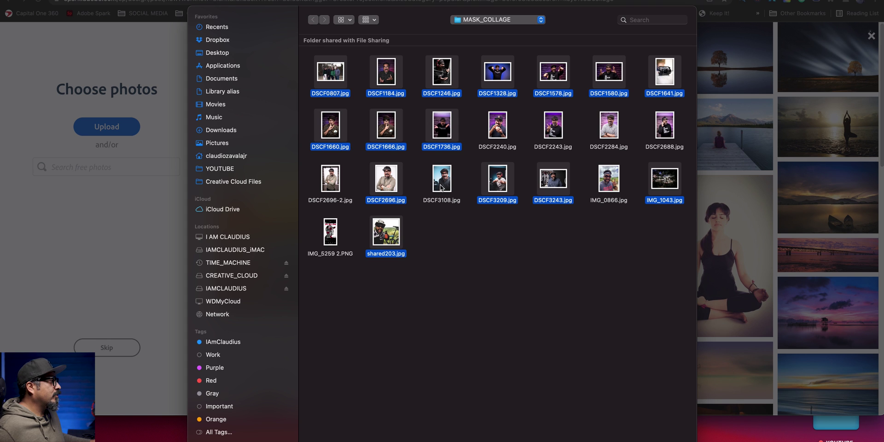
super+click(441, 188)
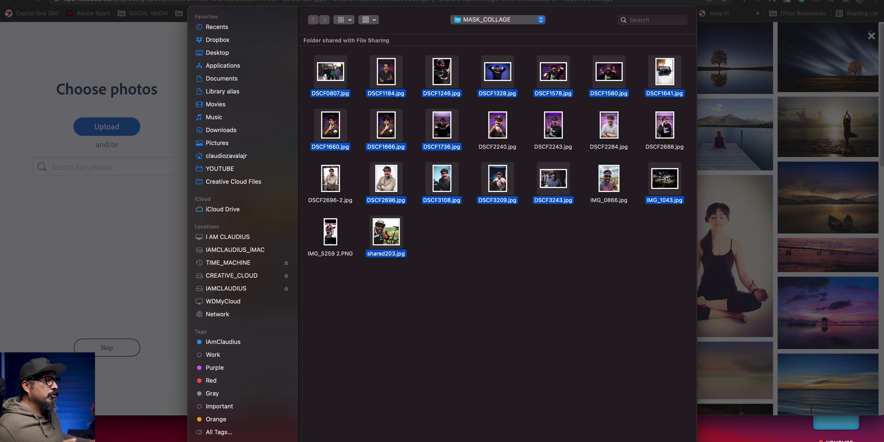
key(Return)
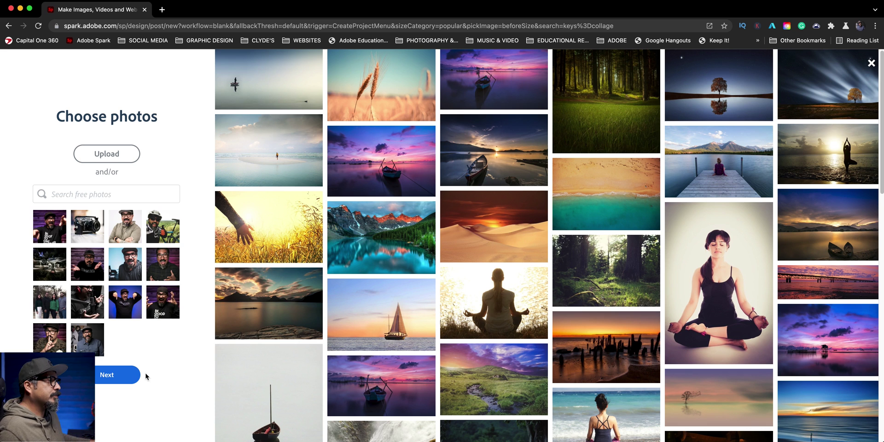
Size the collage as a Social Post Instagram Portrait (1080 x 1350) and open the editor
click(116, 375)
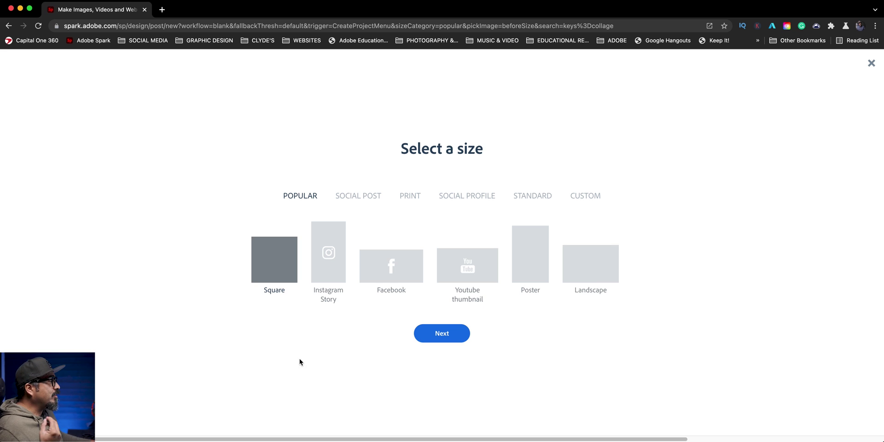
click(375, 198)
click(244, 266)
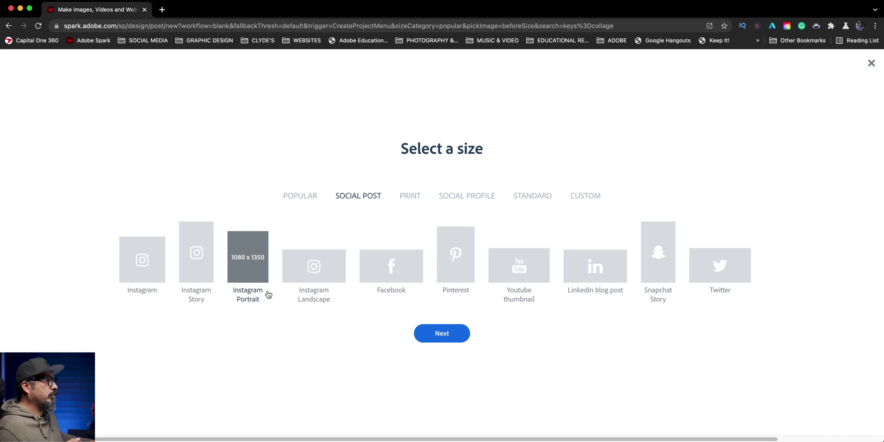
click(447, 335)
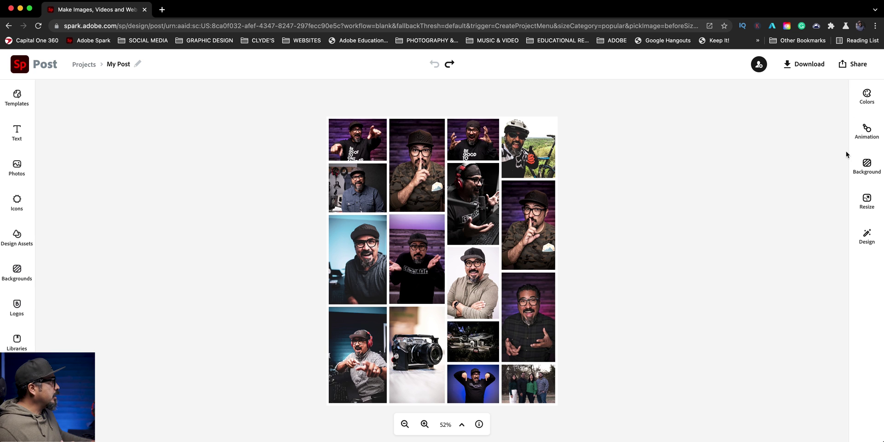
Apply one of the Suggested layouts from the Background settings
click(867, 165)
scroll(783, 288, down, 3)
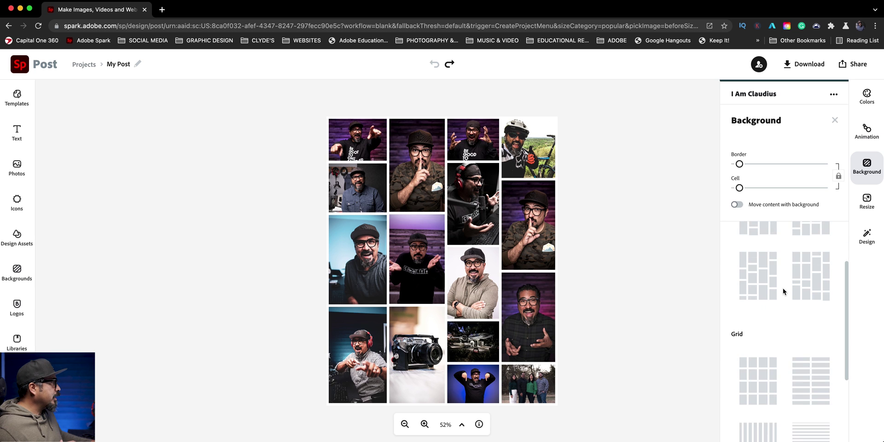
scroll(783, 289, down, 3)
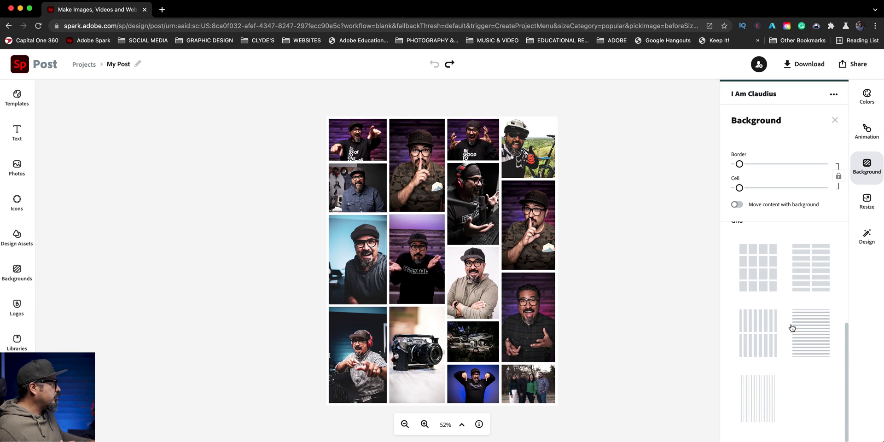
scroll(782, 288, up, 5)
click(752, 346)
Shuffle the photos twice, switch to the fourth suggested layout, shuffle again, and select the couple photo
click(755, 346)
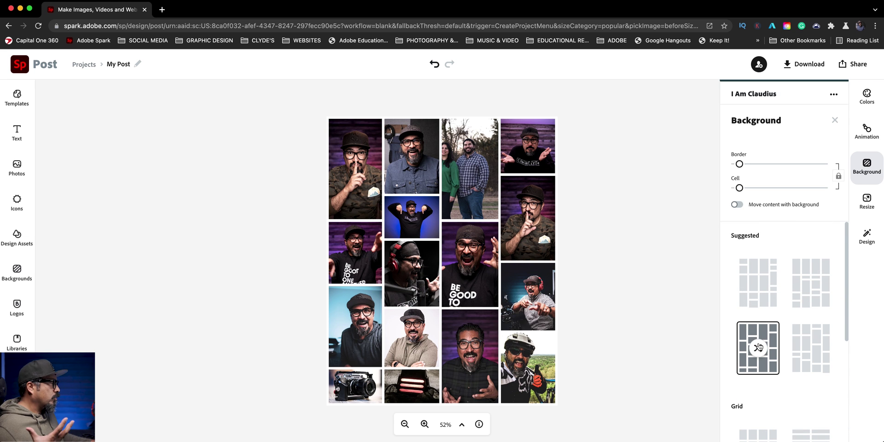
click(759, 348)
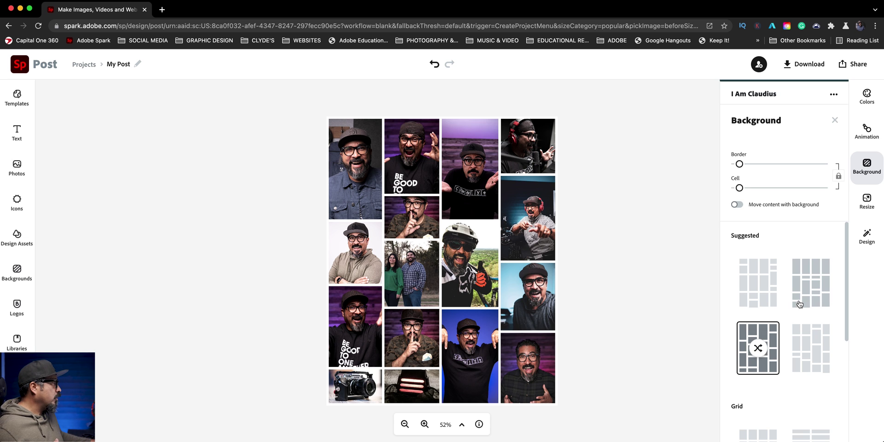
click(803, 347)
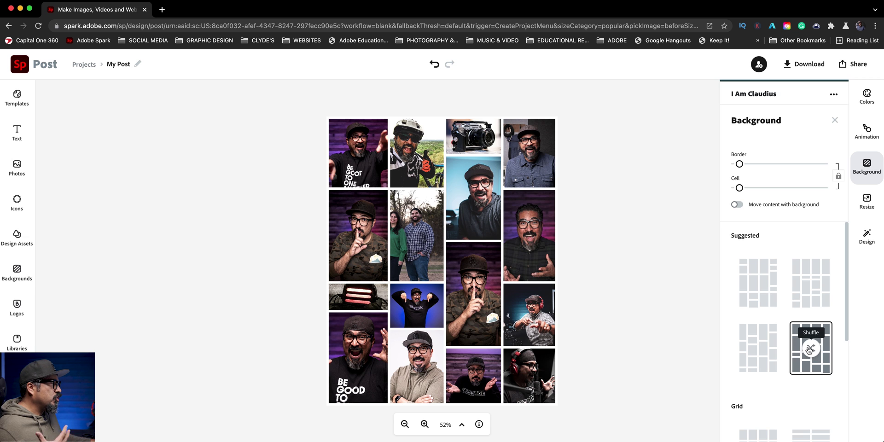
click(810, 349)
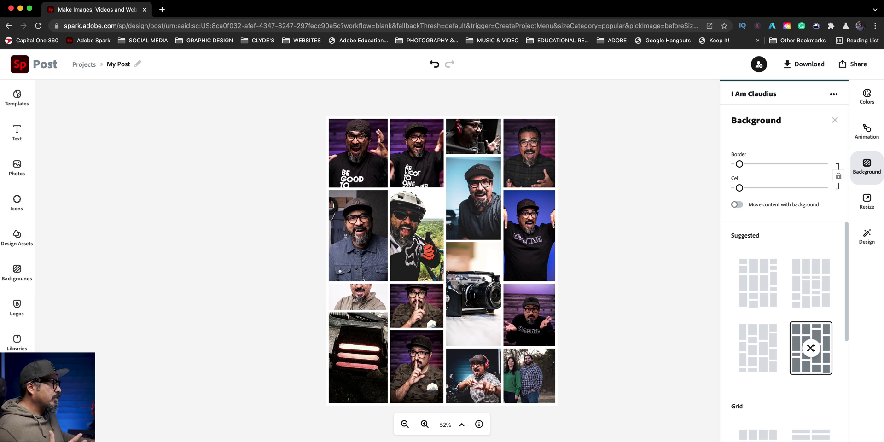
click(520, 369)
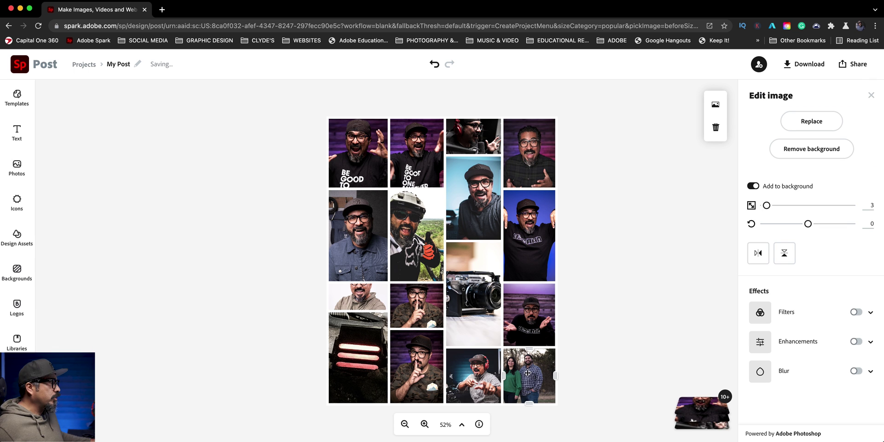
Move the couple photo into the middle cell, zooming it out and reframing it slightly
drag(527, 374, 425, 310)
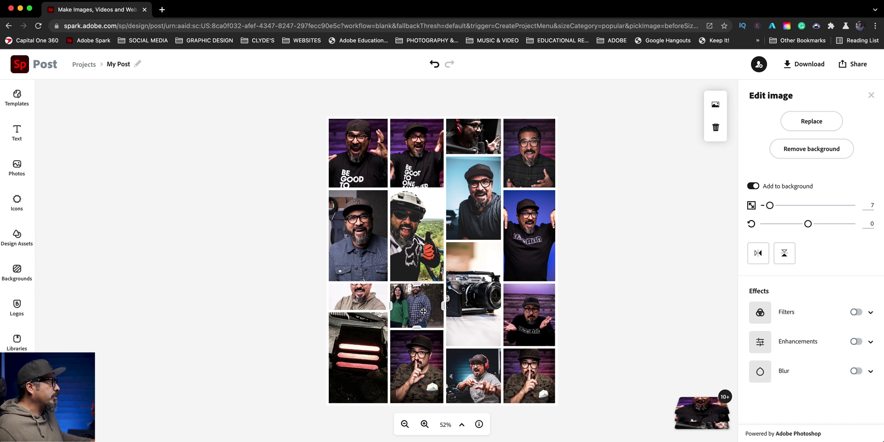
drag(770, 205, 751, 207)
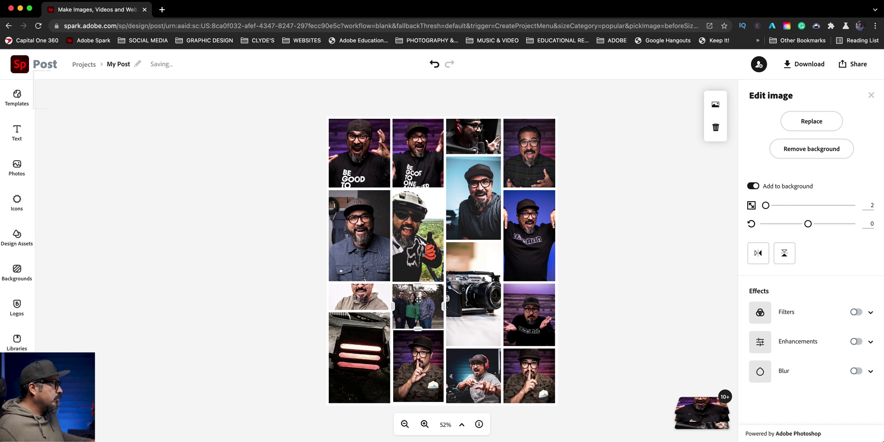
drag(417, 298, 423, 298)
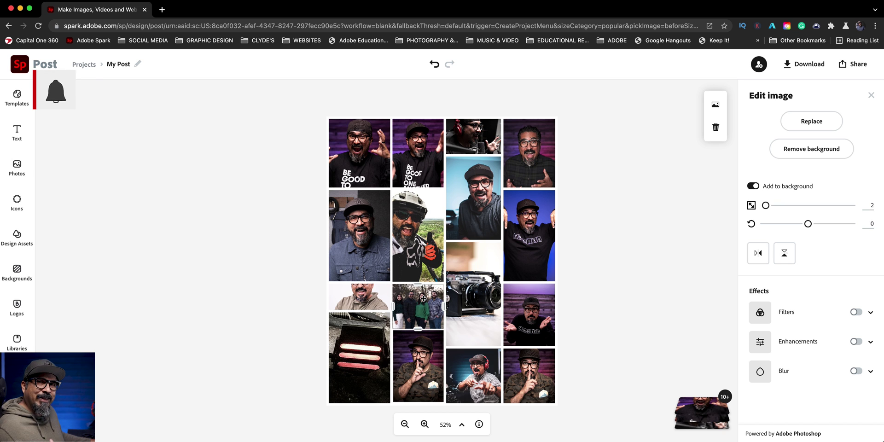
Zoom the grill photo out, then undo back to the earlier layout with the camera shot top-left
click(379, 368)
drag(801, 206, 731, 213)
click(375, 291)
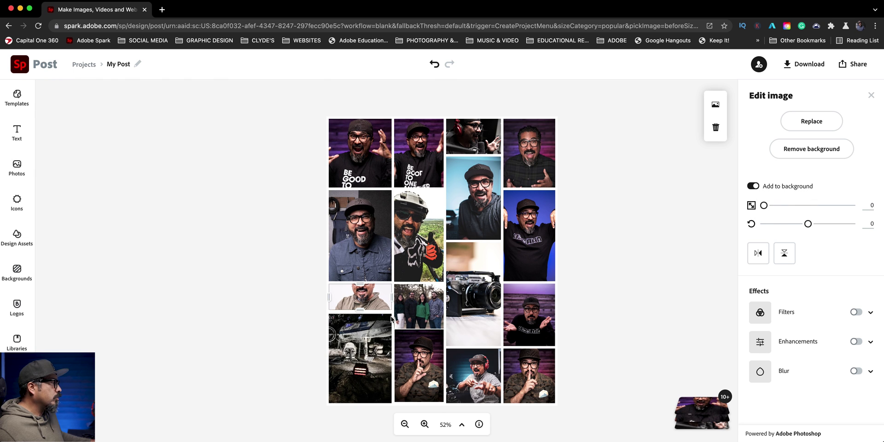
key(super+z)
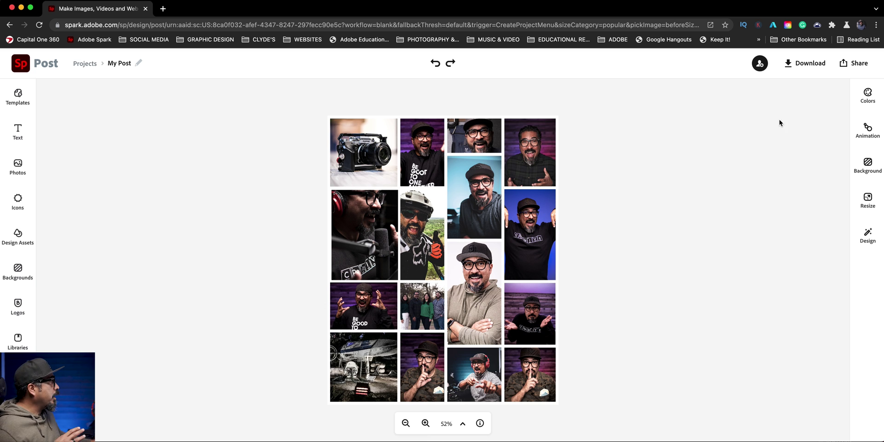
Apply the I am claudius colour palette to the collage
click(867, 95)
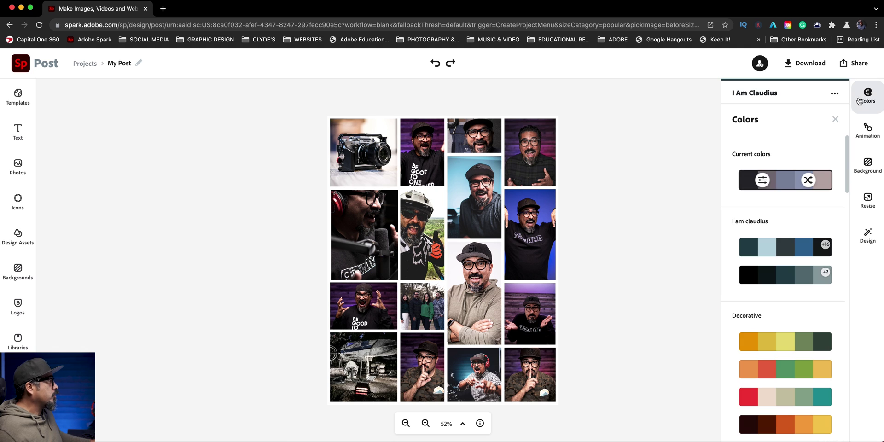
click(781, 243)
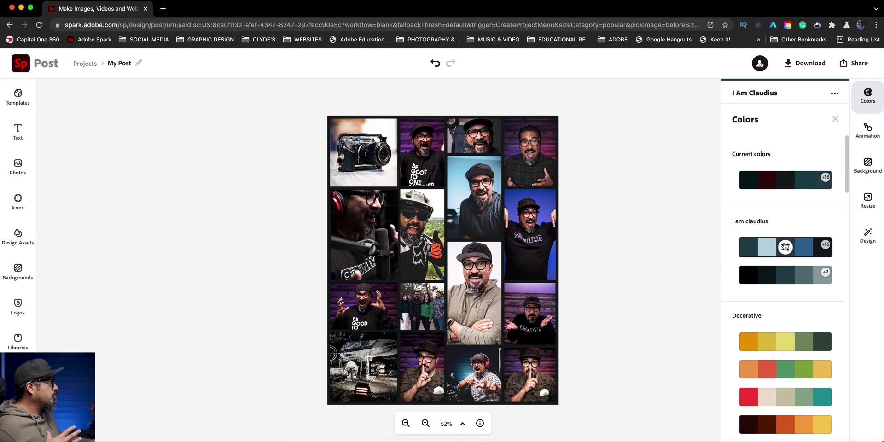
click(680, 243)
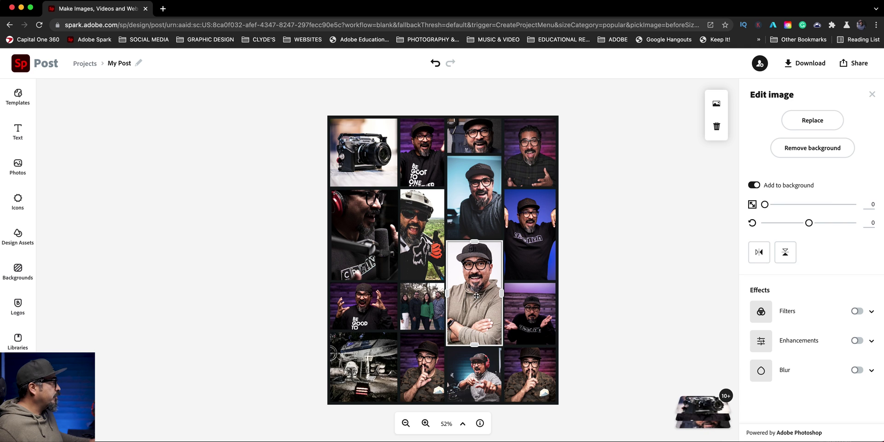
Turn on the Colorize filter for the tall portrait and the blue, purple, bottom-right and bottom-centre photos, tinting them red
click(871, 316)
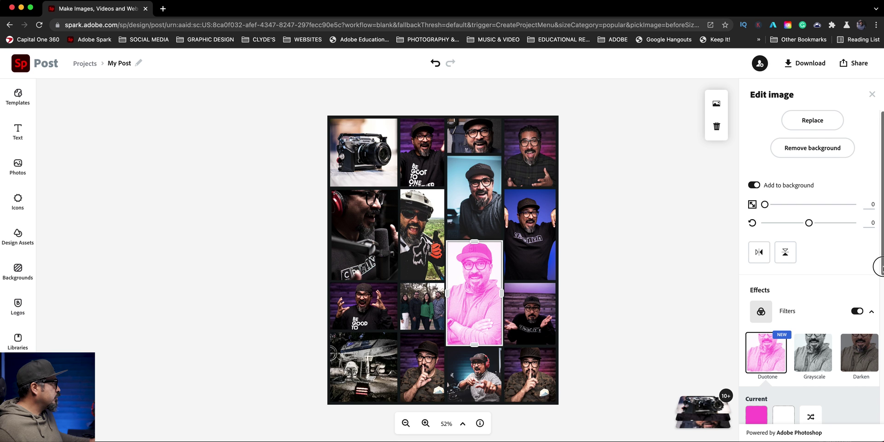
drag(878, 267, 868, 410)
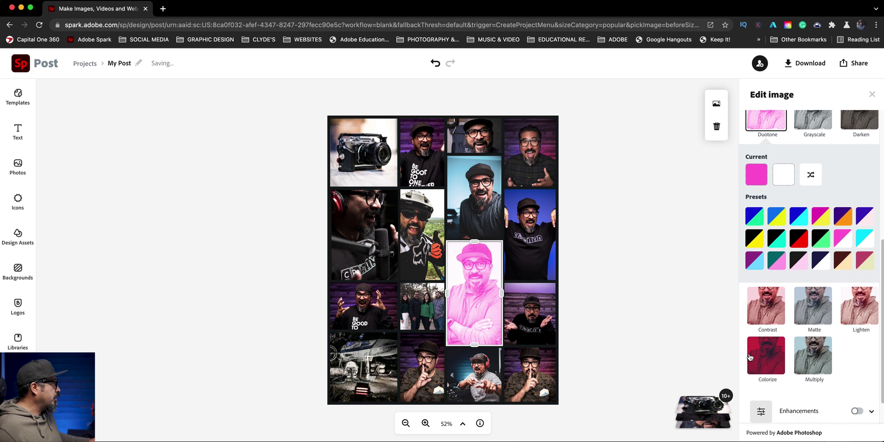
click(776, 362)
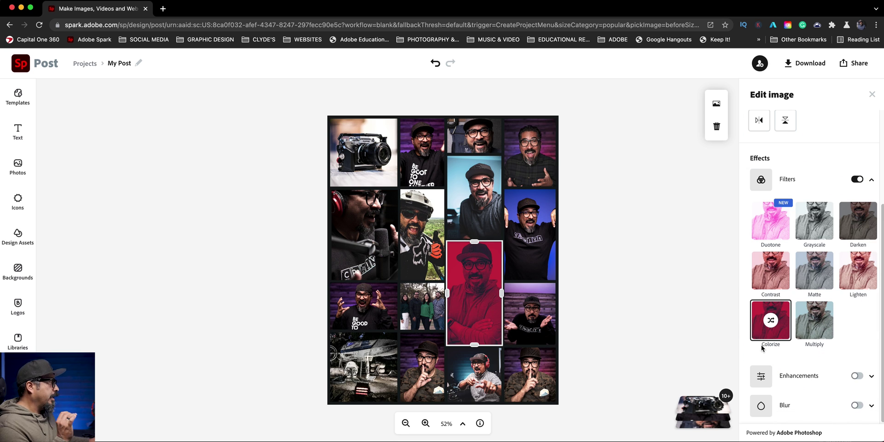
click(554, 238)
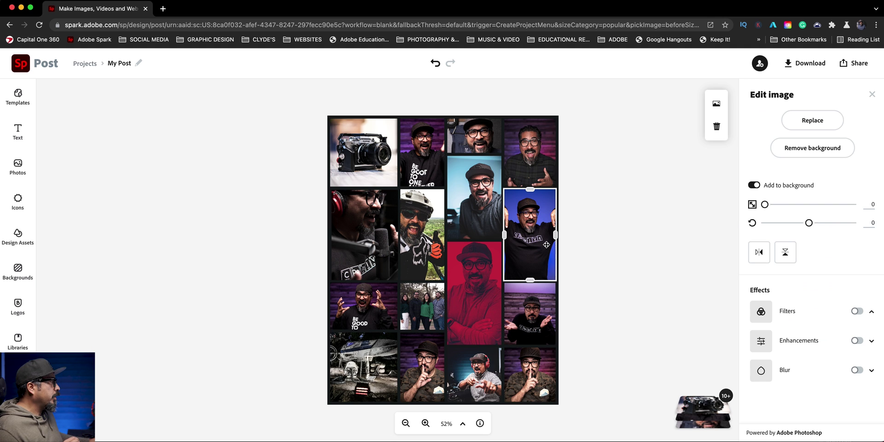
click(857, 311)
click(540, 322)
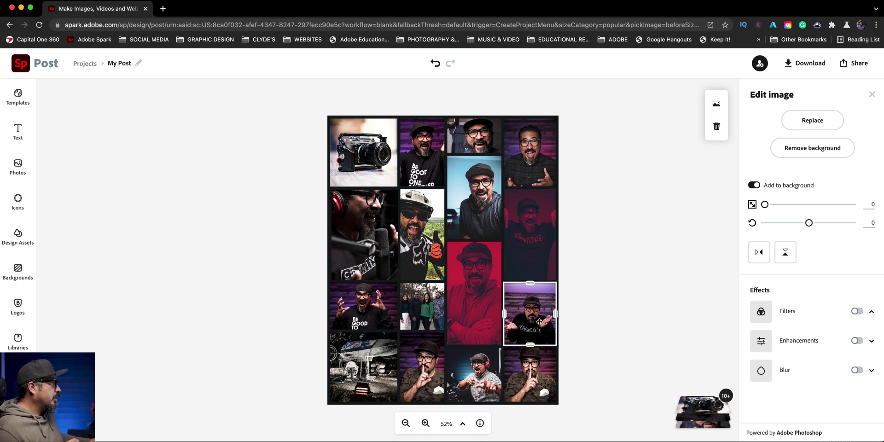
click(857, 311)
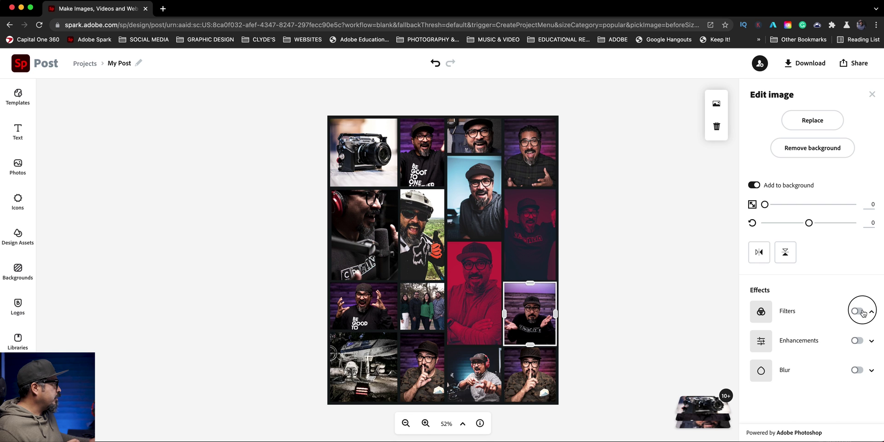
click(528, 366)
click(857, 311)
click(467, 376)
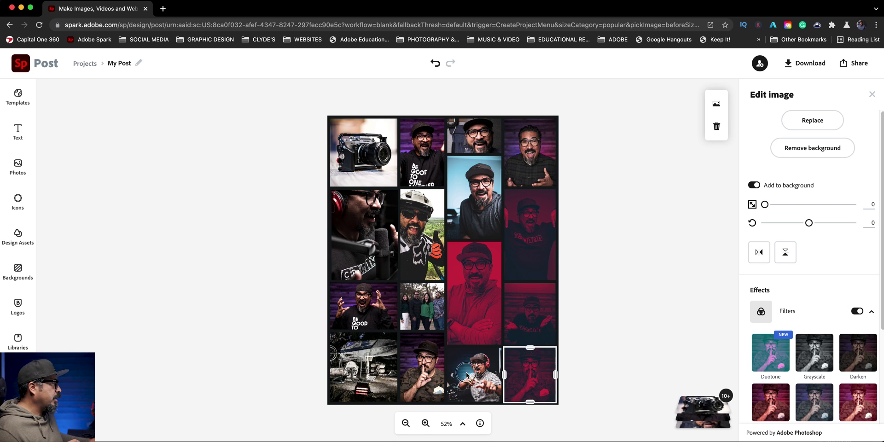
click(861, 313)
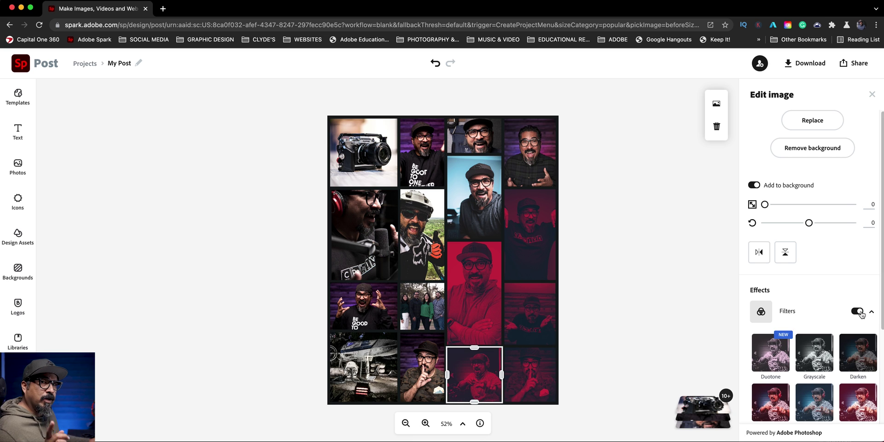
key(ctrl+z)
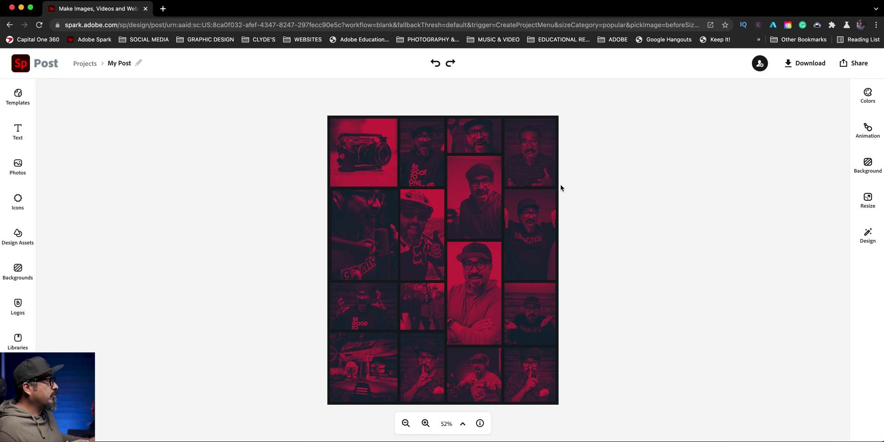
Shuffle the tall portrait's tint to teal and the group photo's tint to dark blue
click(481, 302)
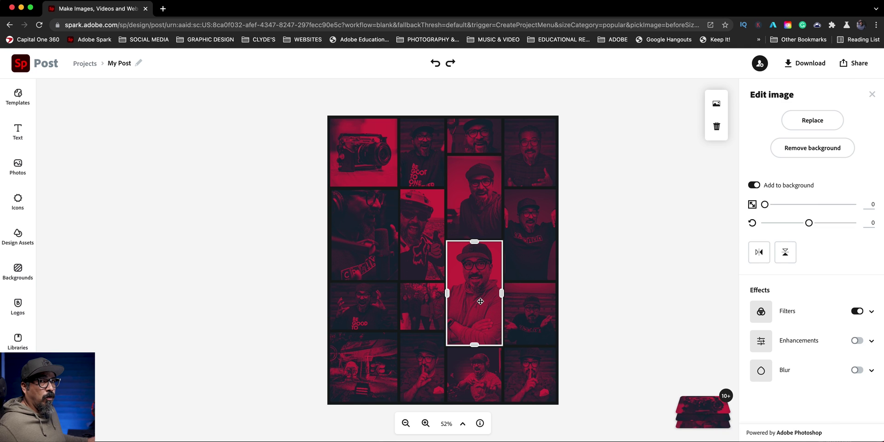
click(871, 312)
scroll(874, 322, down, 5)
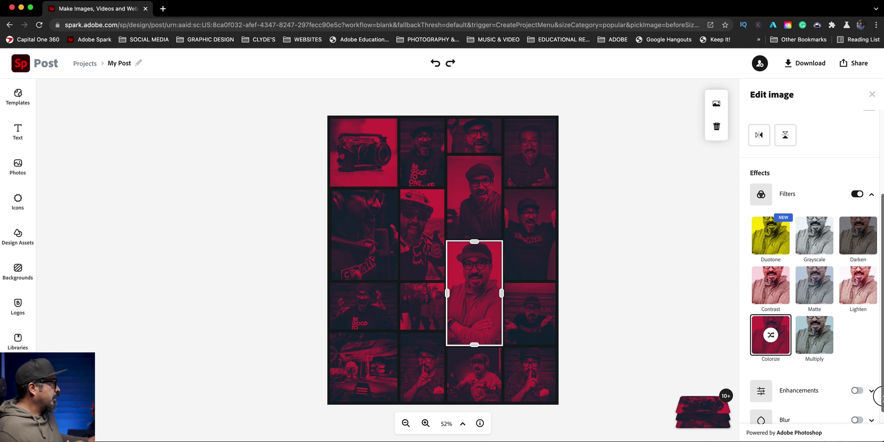
click(771, 326)
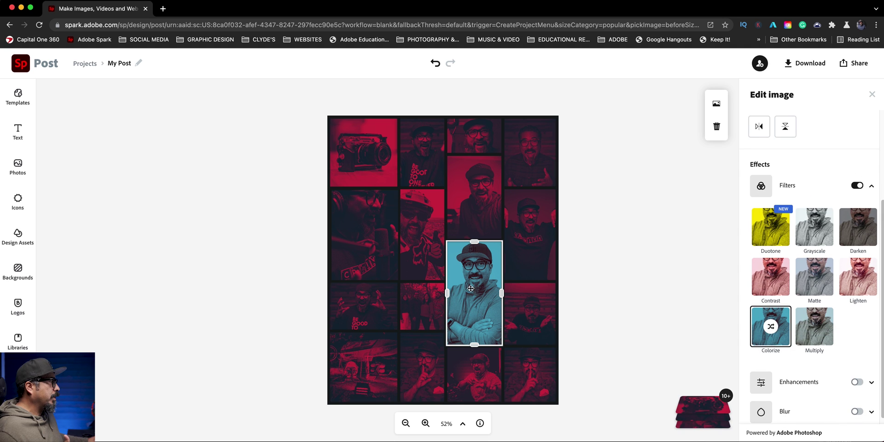
click(409, 306)
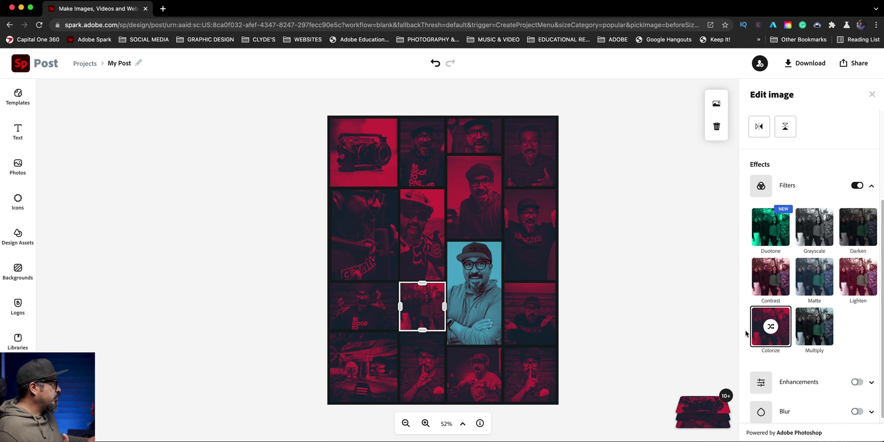
click(772, 330)
click(773, 328)
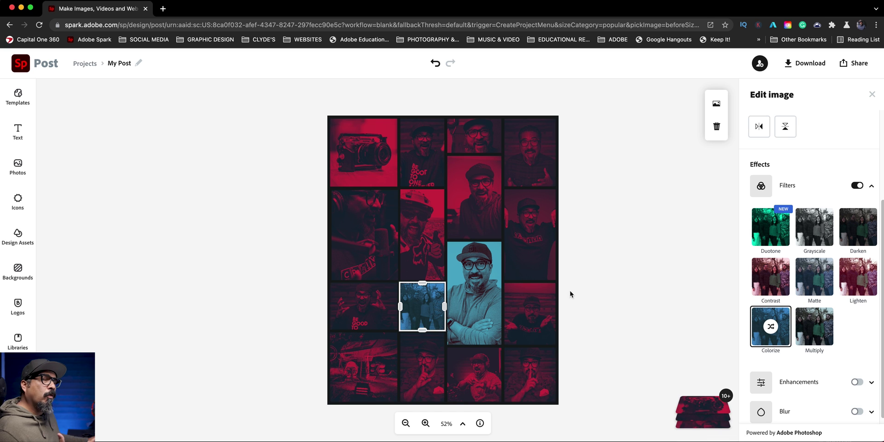
Tint the microphone portrait maroon, the top-centre portrait teal, and the BE GOOD TO ONE tile dark teal
click(371, 220)
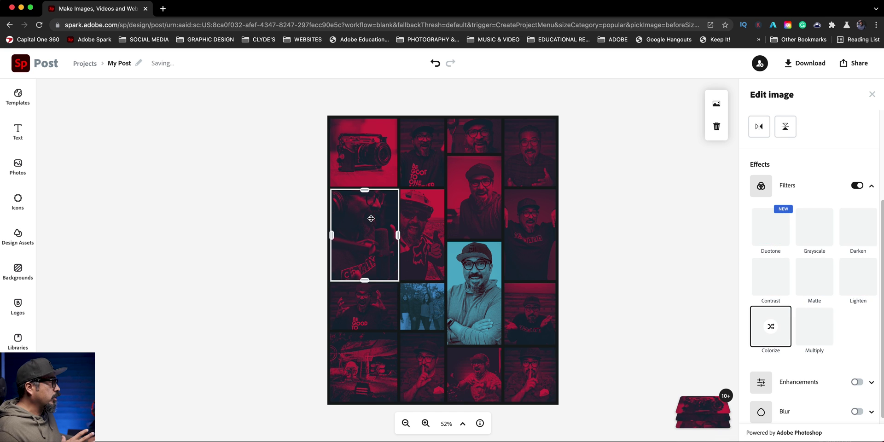
click(765, 329)
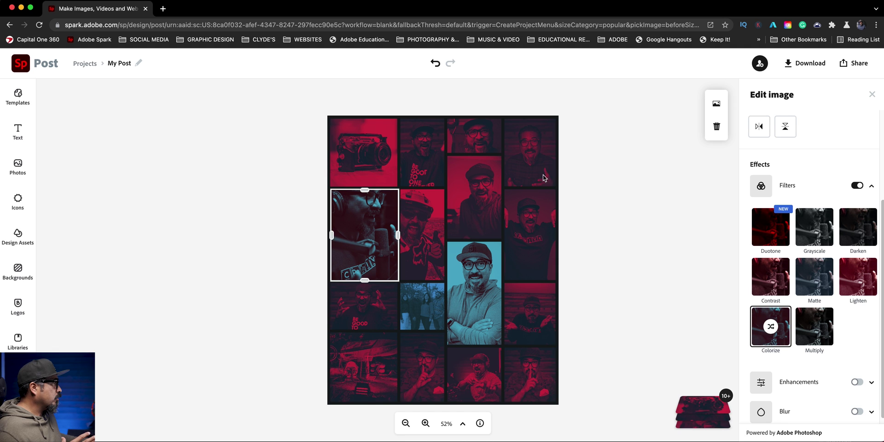
click(491, 181)
click(768, 329)
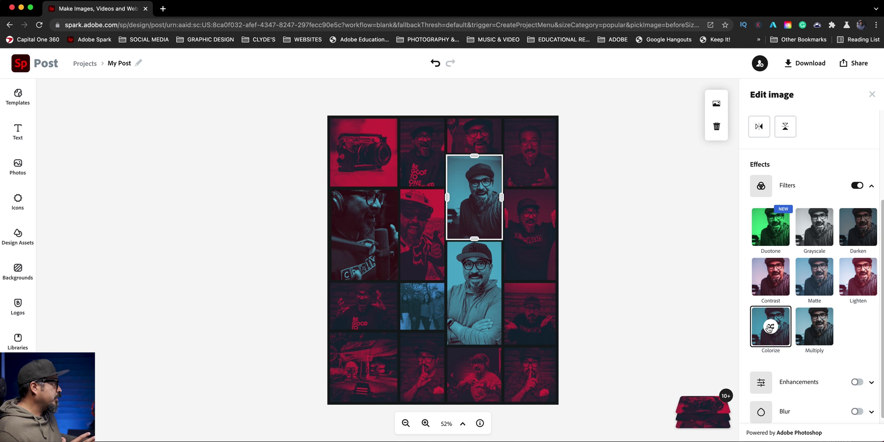
click(419, 183)
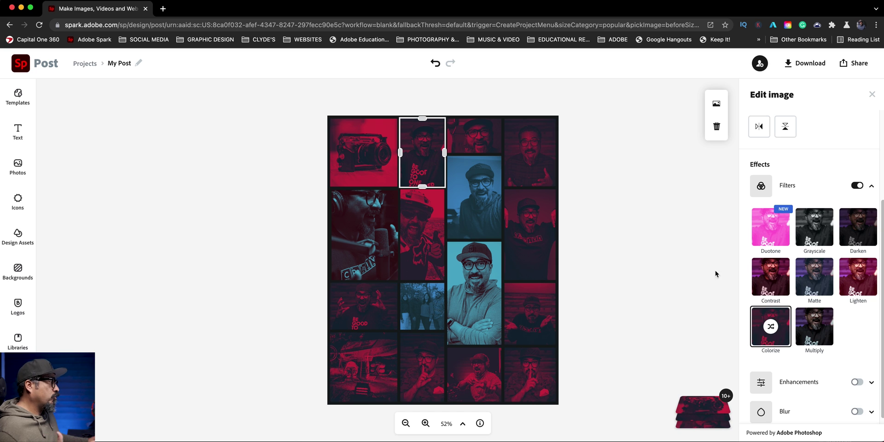
click(766, 326)
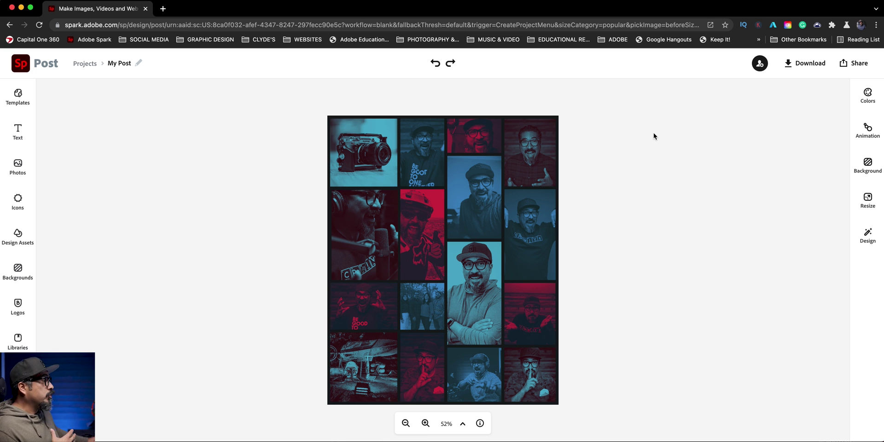
Shuffle the collage's current palette twice, redistributing the red and blue tints
click(859, 100)
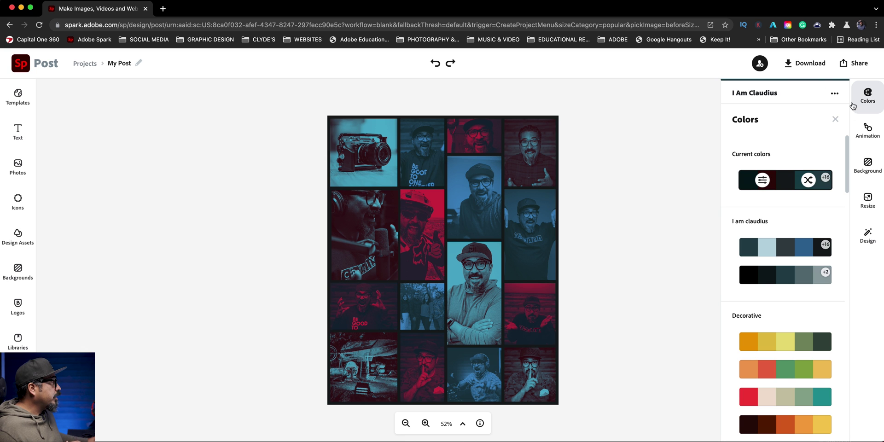
click(808, 181)
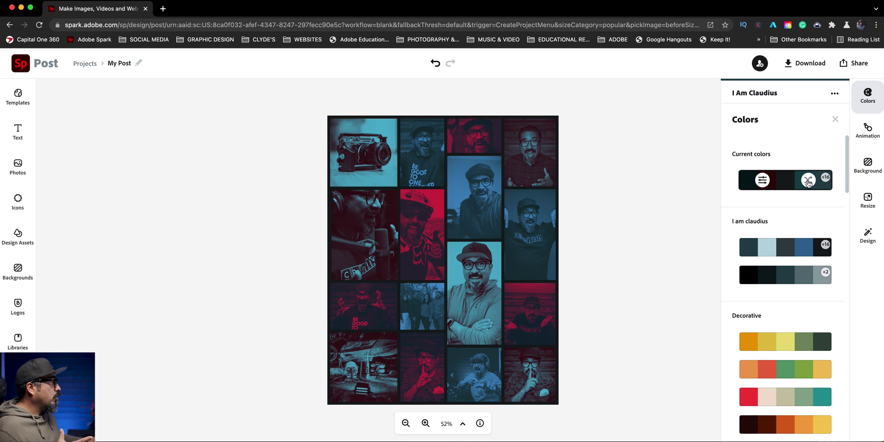
click(808, 181)
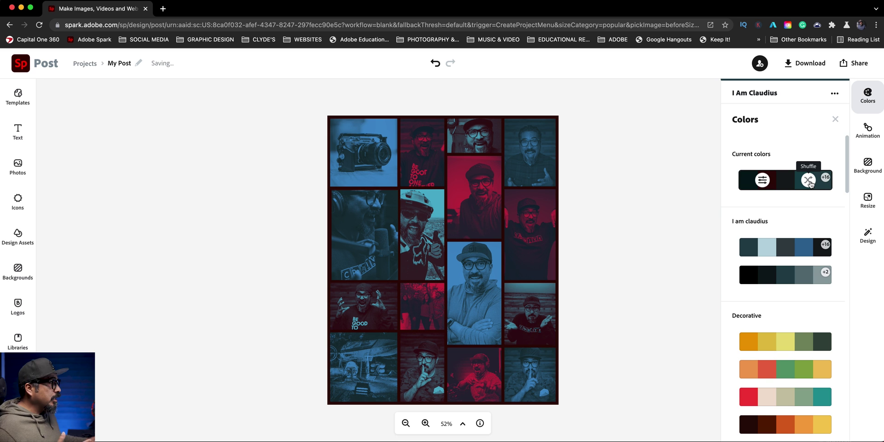
scroll(797, 348, down, 6)
scroll(797, 348, down, 5)
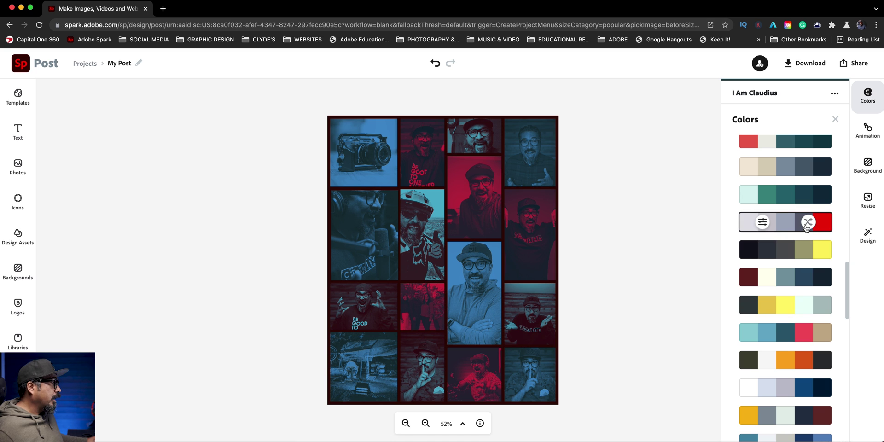
Try the red and grey palette with a shuffle, undo back to red and teal, then open Photos
click(806, 226)
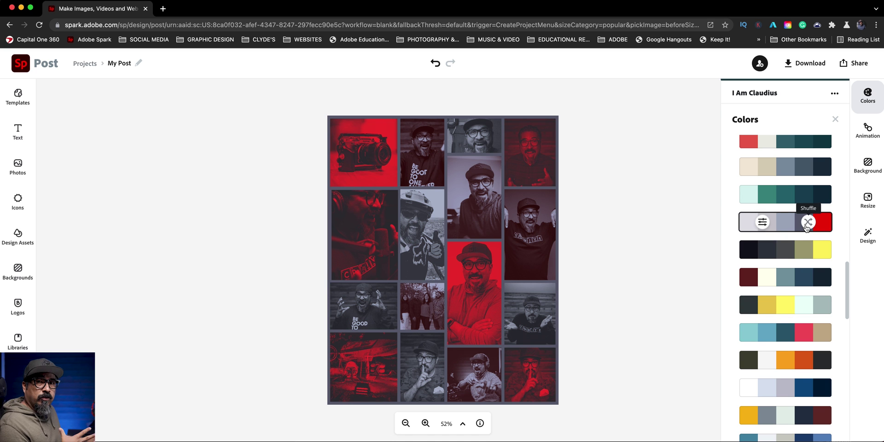
click(806, 227)
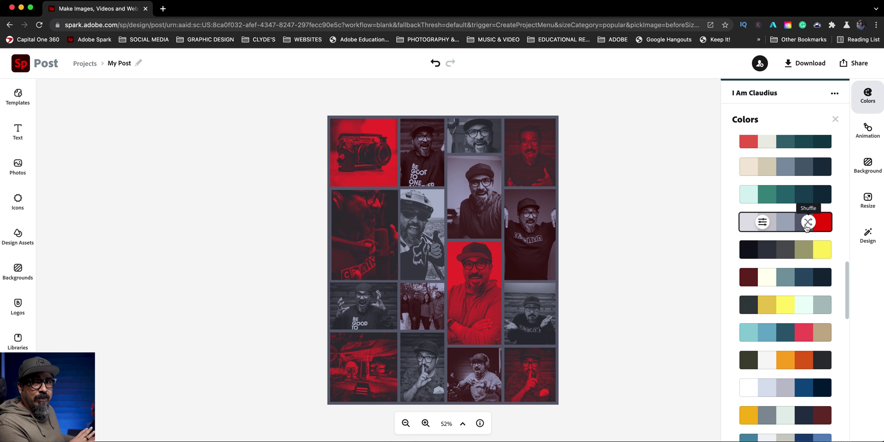
click(580, 117)
key(ctrl+z)
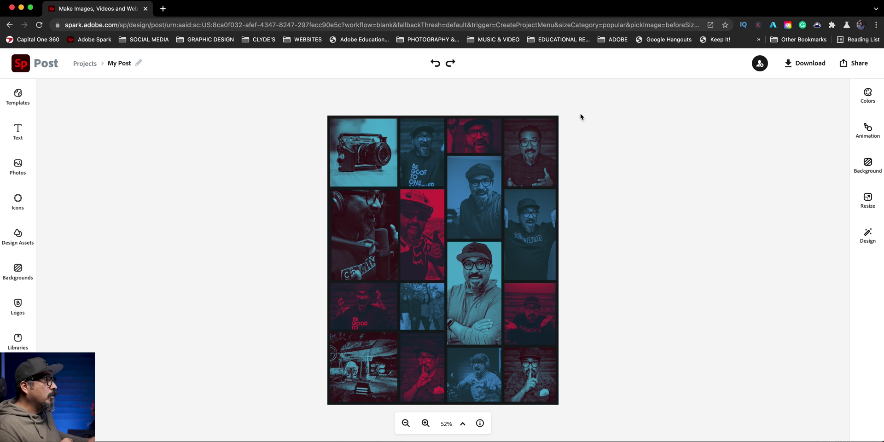
click(27, 179)
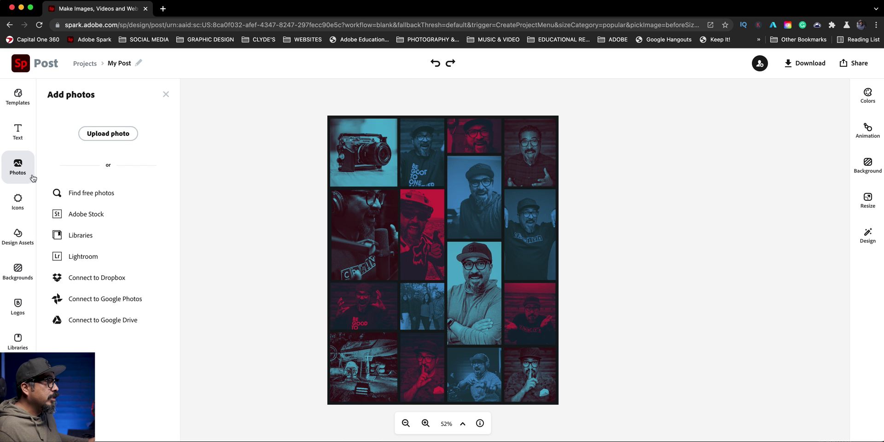
Upload DSCF2284.jpg from MASK_COLLAGE onto the collage and close the Add photos panel
click(98, 135)
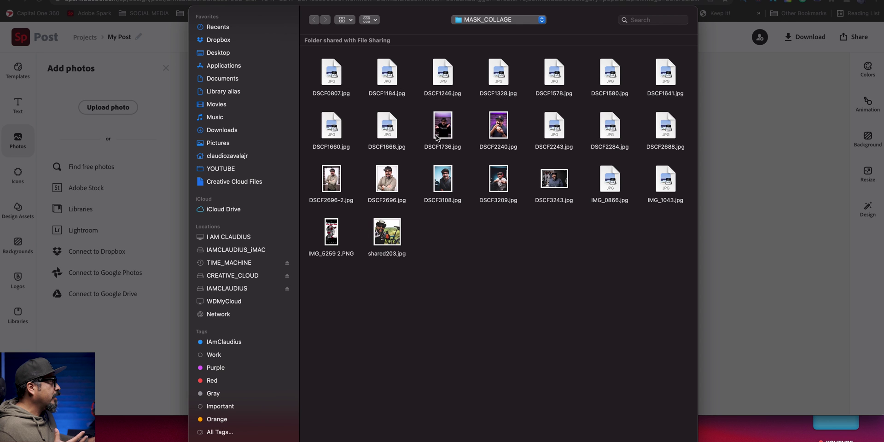
click(615, 131)
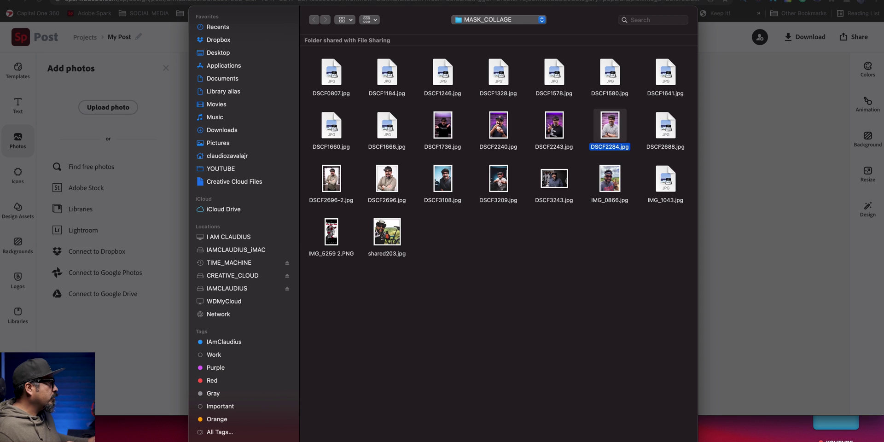
key(Return)
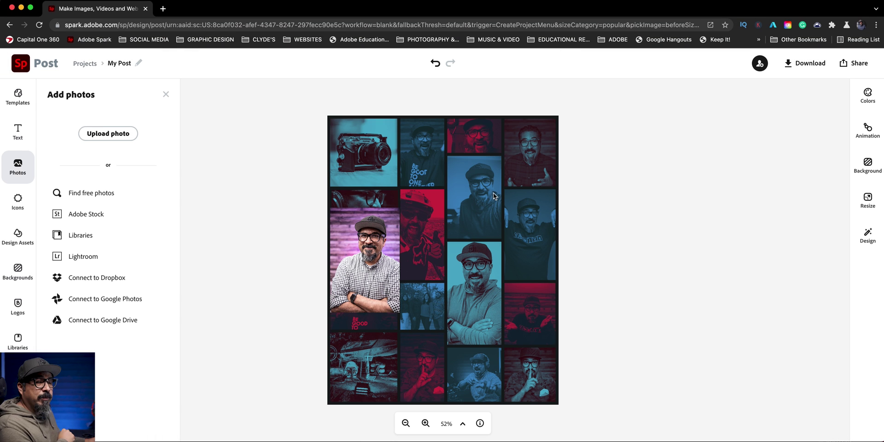
click(166, 95)
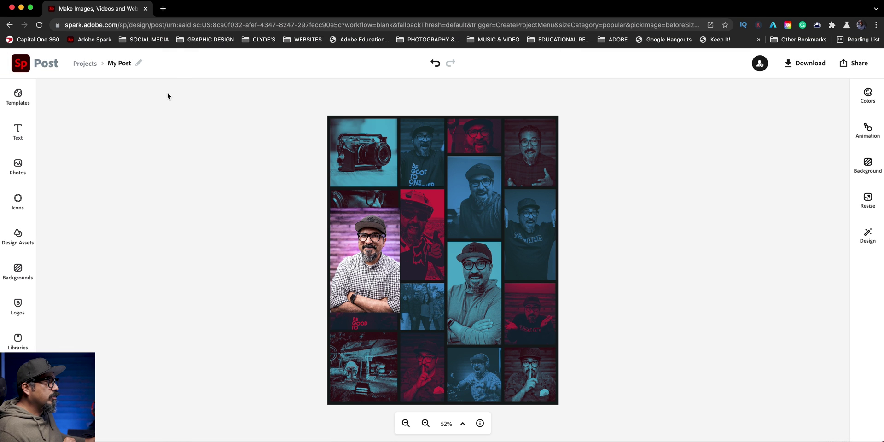
Resize the checked-shirt portrait to cover the full canvas and centre it horizontally
click(346, 252)
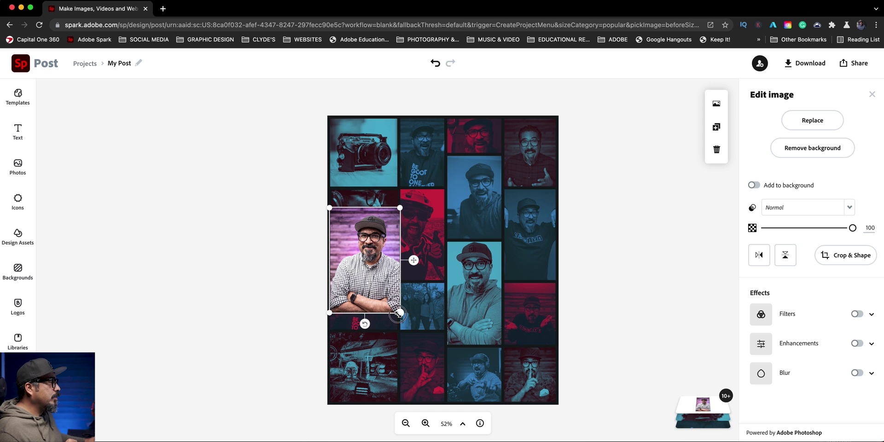
drag(399, 313, 563, 421)
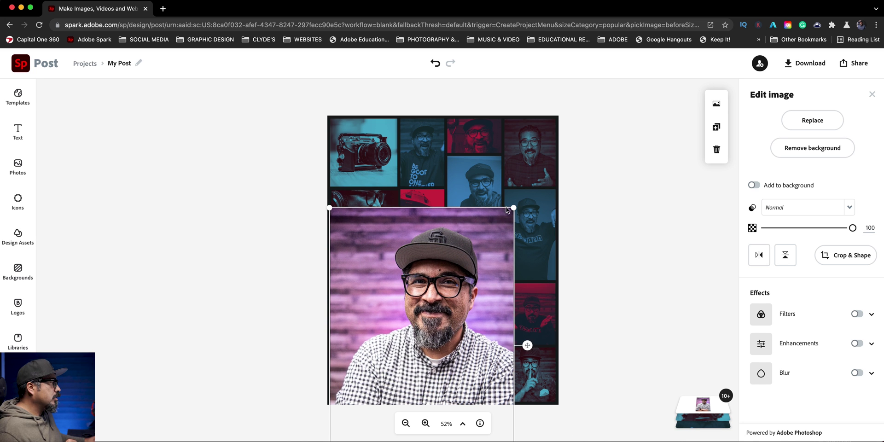
drag(514, 207, 567, 100)
drag(528, 145, 519, 151)
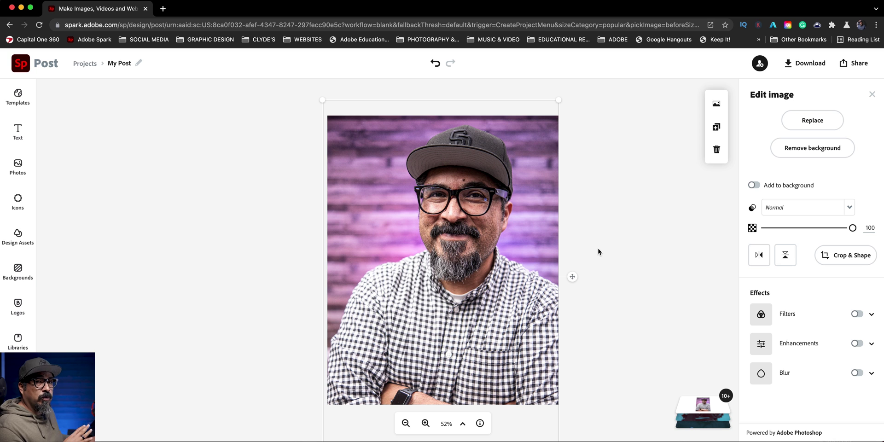
mouse_move(459, 289)
mouse_down()
mouse_move(405, 290)
mouse_move(488, 299)
mouse_move(465, 289)
mouse_up()
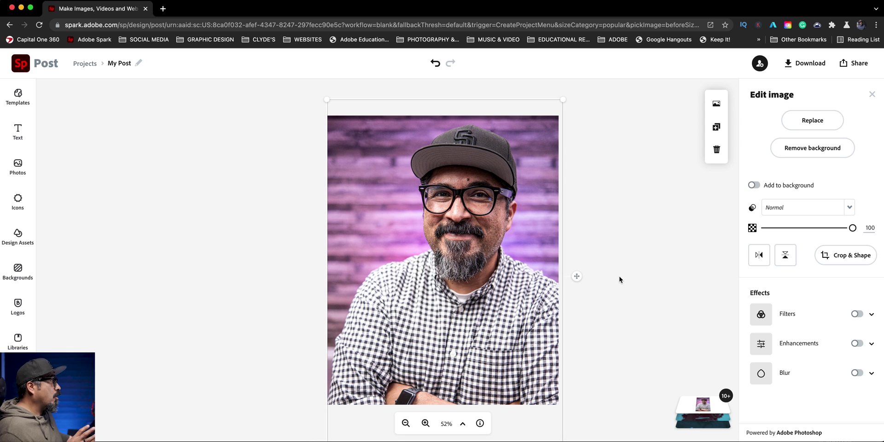
Remove the portrait's background and invert the cutout so the collage fills the person's silhouette
click(793, 149)
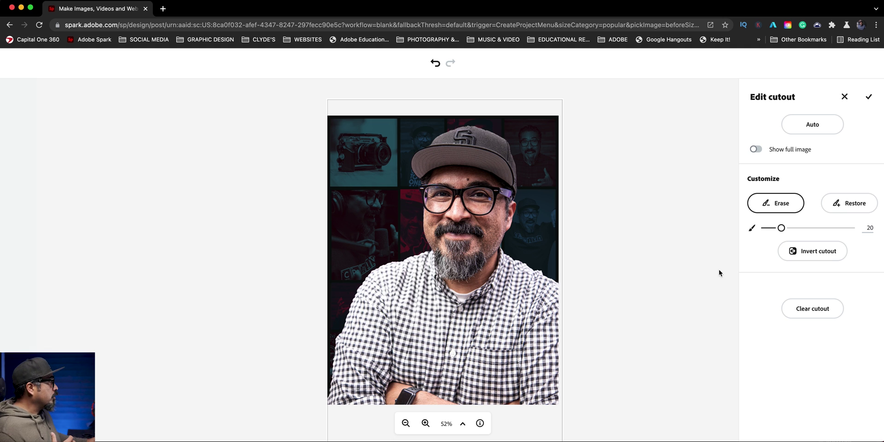
click(807, 257)
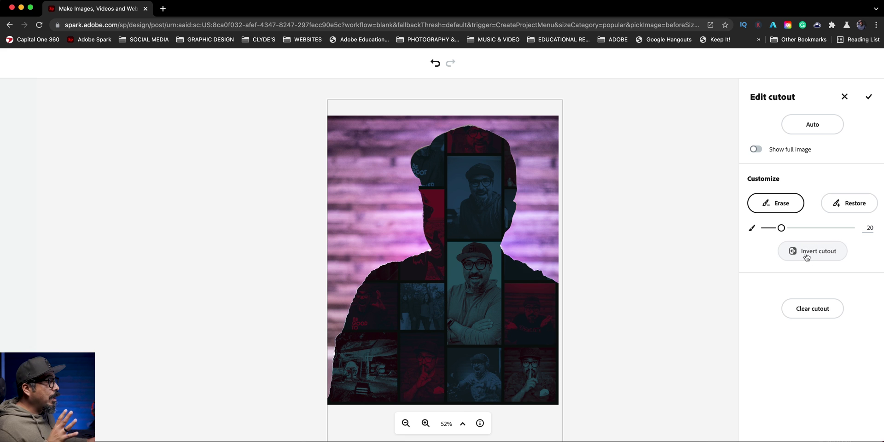
click(869, 98)
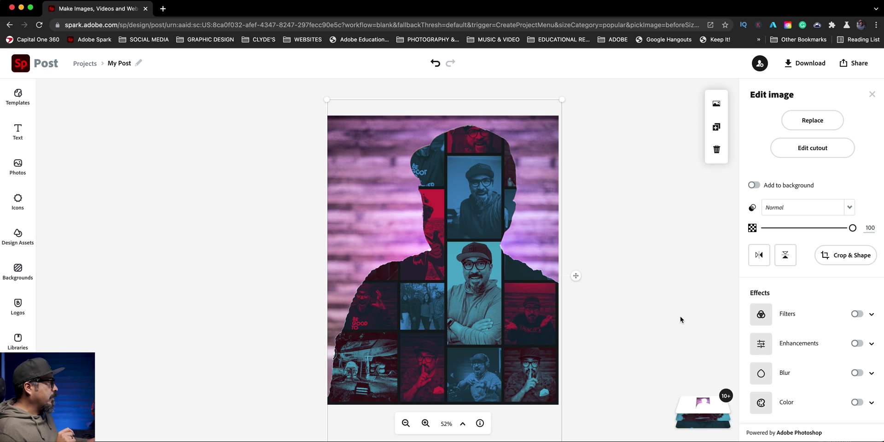
Apply a Duotone filter with both Shadows and Highlights set to white
click(857, 314)
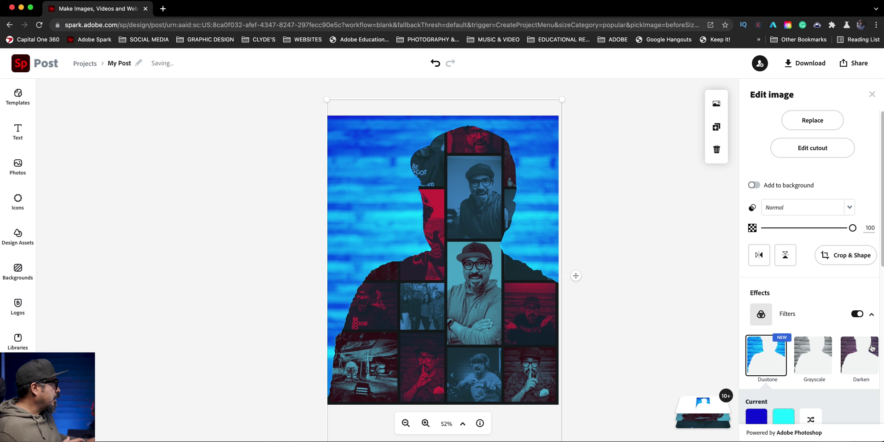
scroll(797, 313, down, 5)
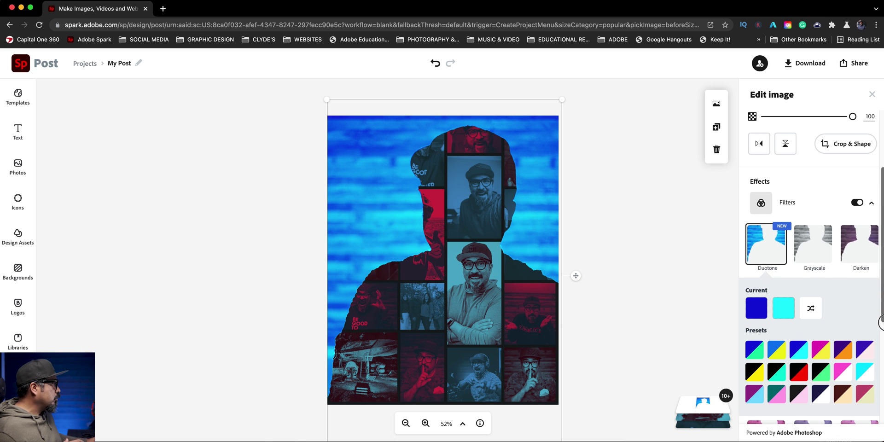
click(758, 303)
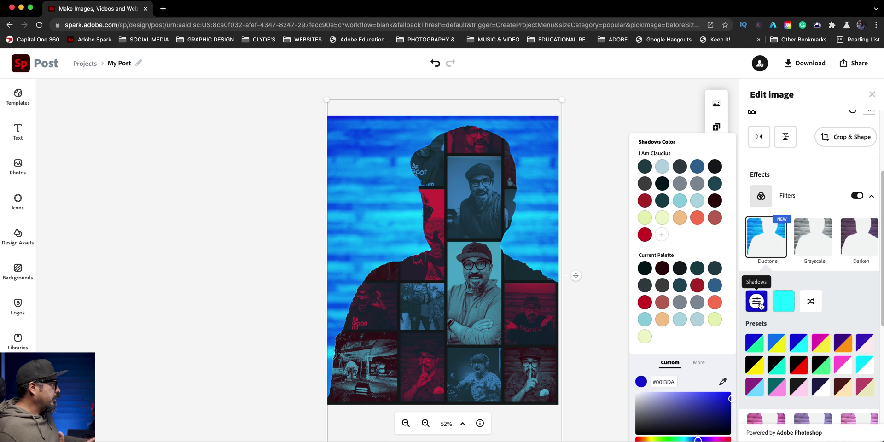
click(699, 363)
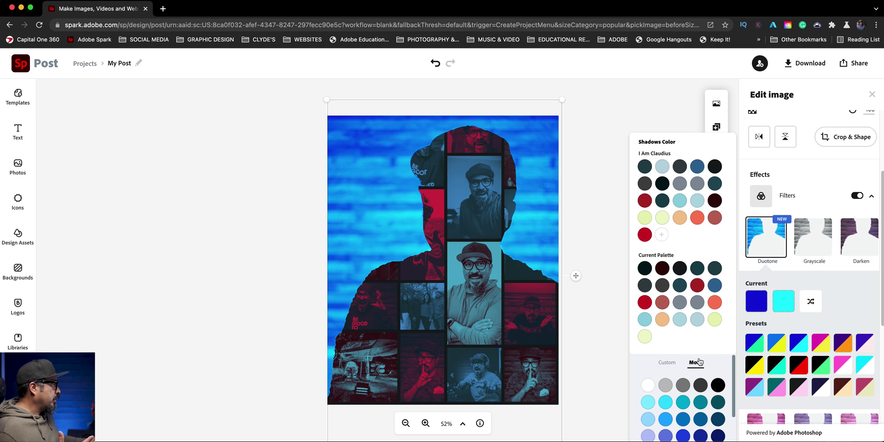
click(648, 385)
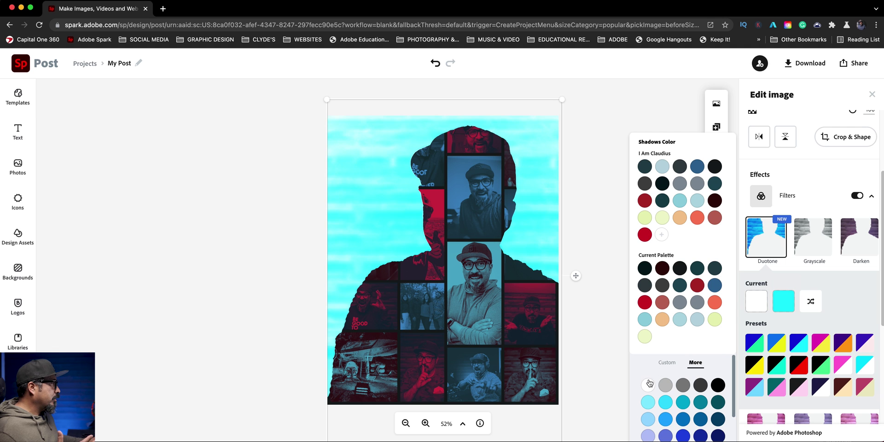
click(786, 306)
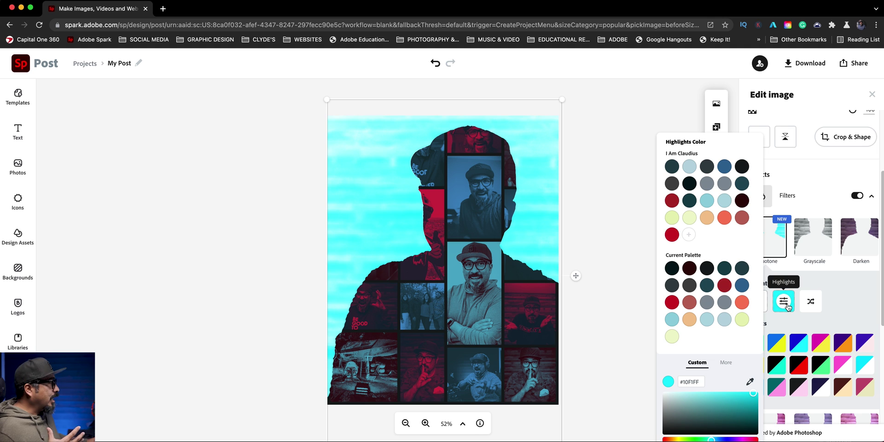
click(721, 363)
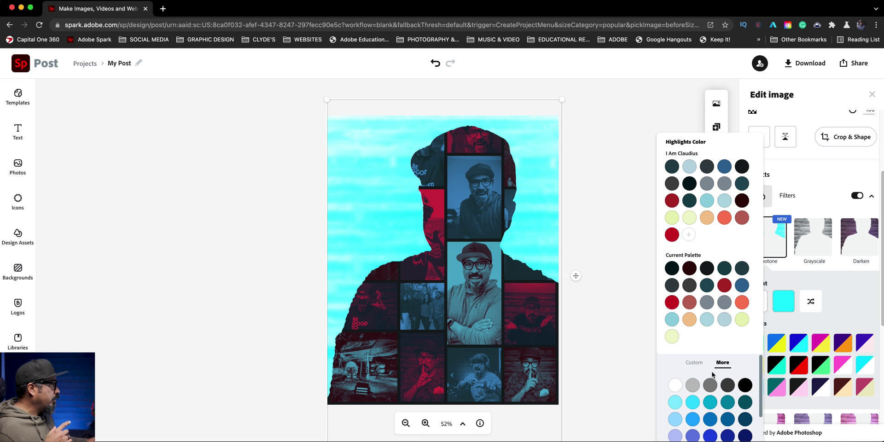
click(675, 385)
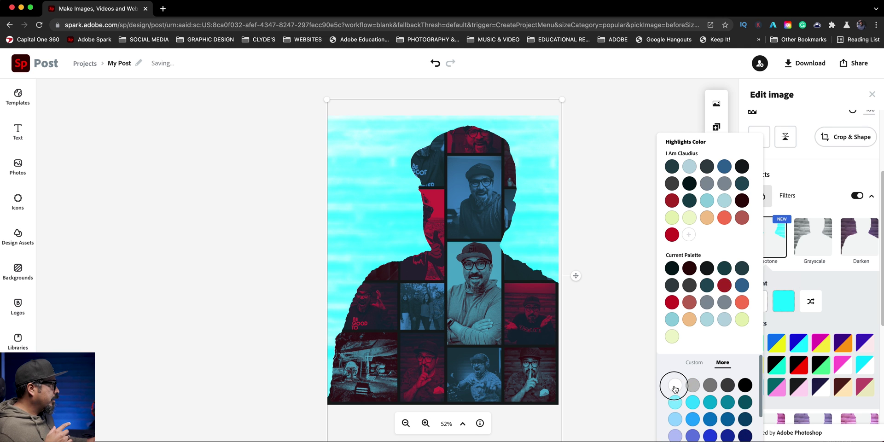
Shrink the silhouette image slightly within the page and deselect it
click(612, 363)
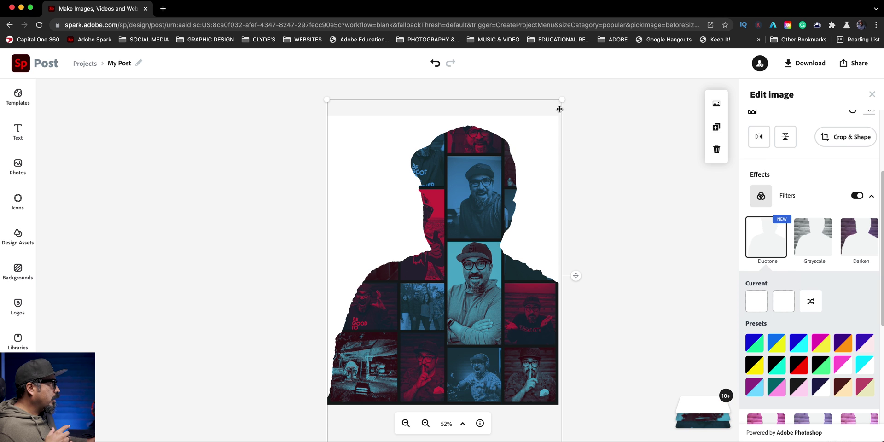
drag(562, 100, 560, 107)
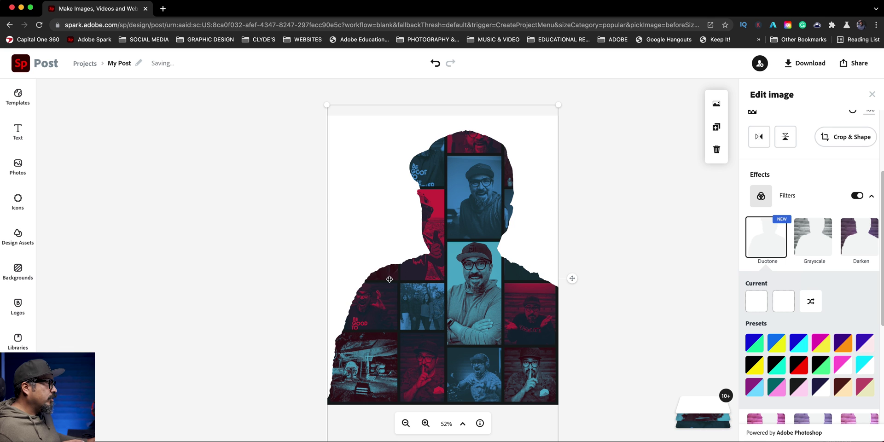
click(602, 313)
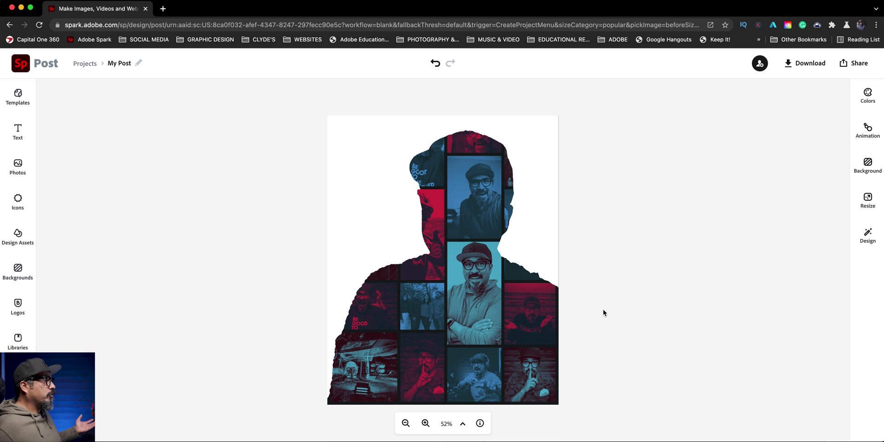
Download the finished collage-in-silhouette post to the computer
click(788, 65)
click(802, 142)
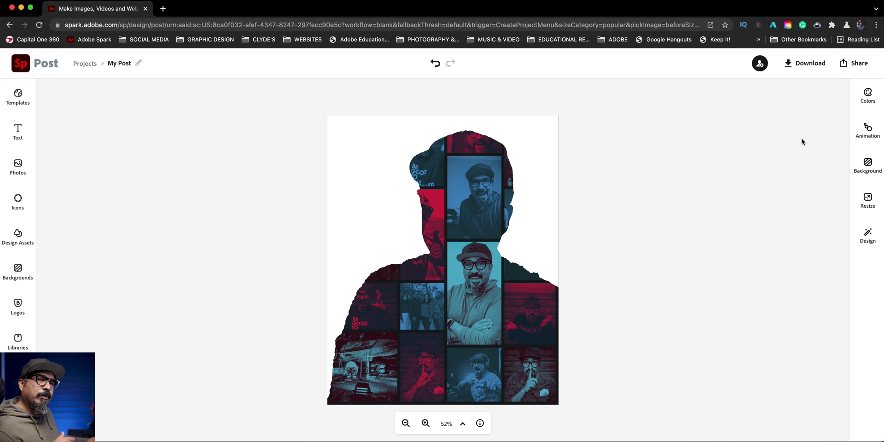